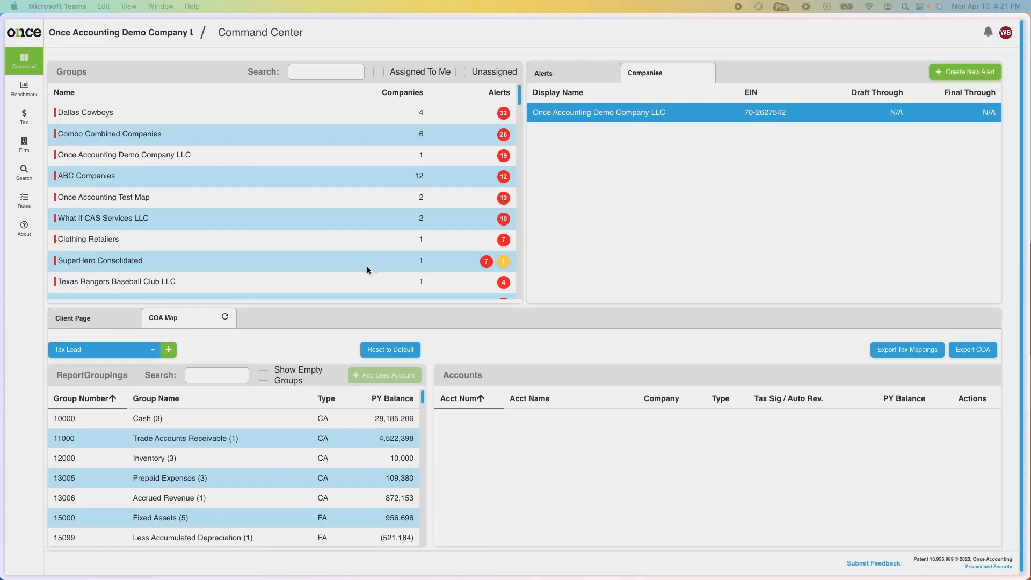
Enlarge the COA Map of Once Accounting Demo Company LLC and list the accounts in its Prepaid Expenses group.
click(148, 157)
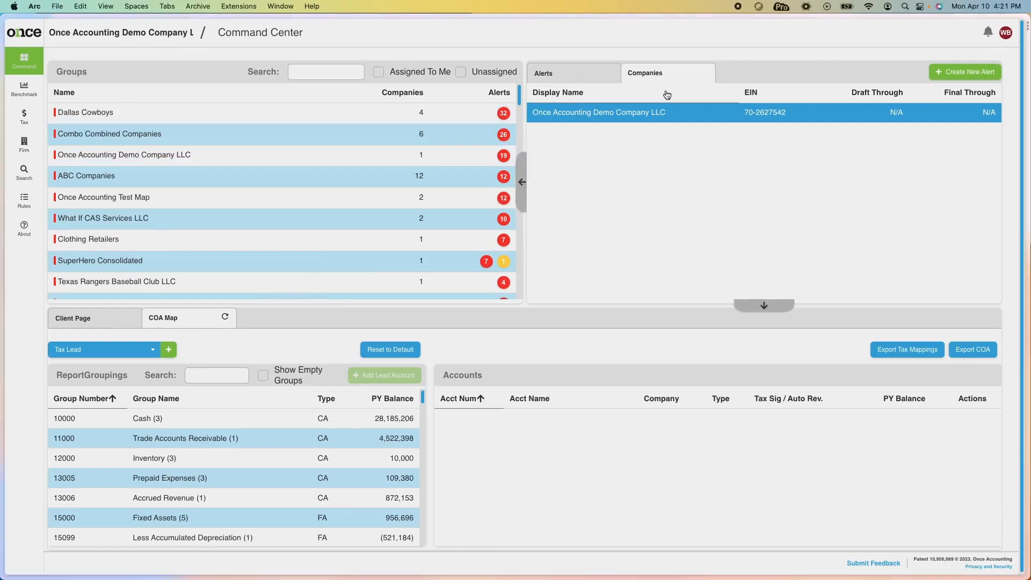
click(145, 352)
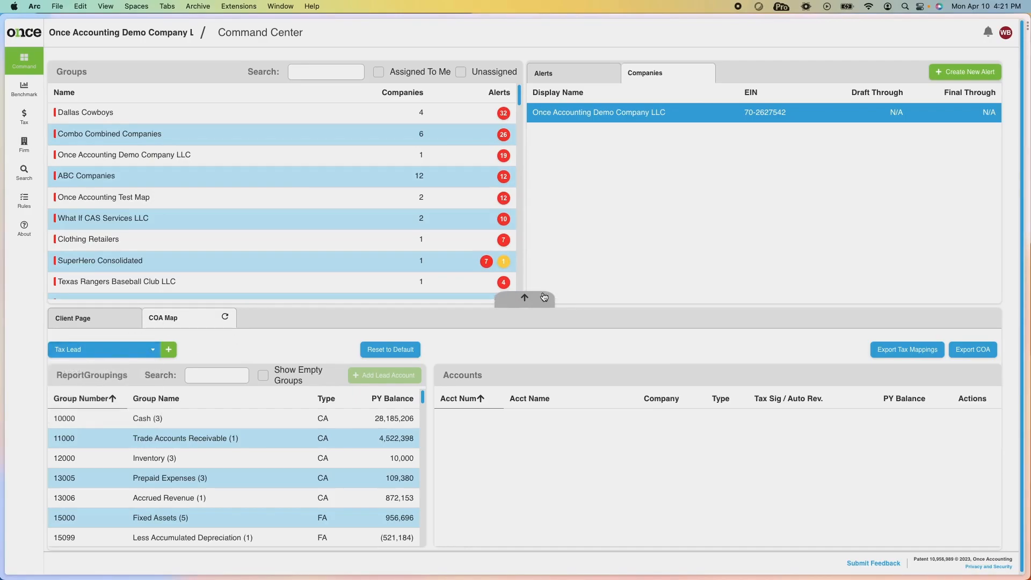
click(543, 296)
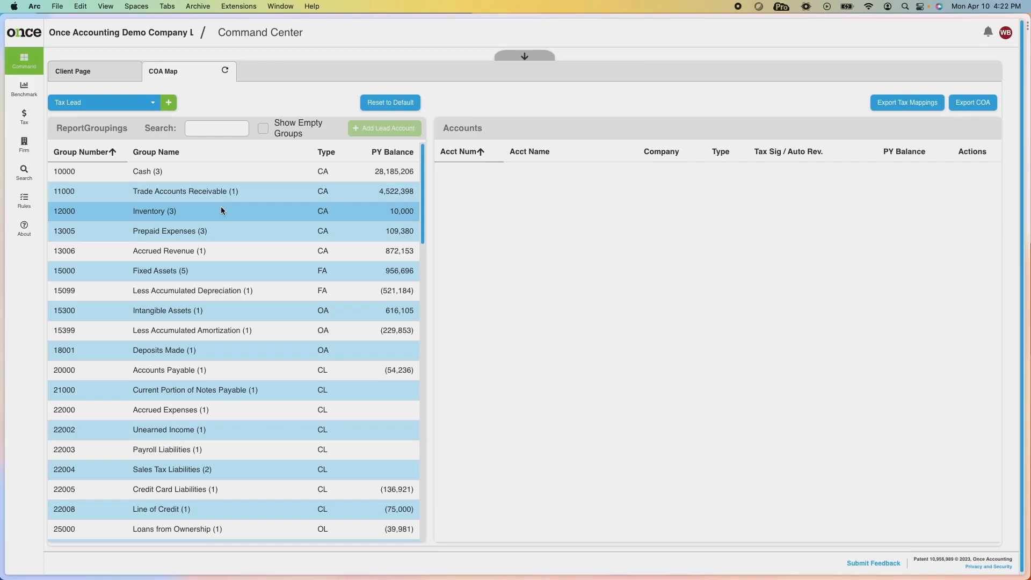
click(256, 234)
mouse_move(578, 260)
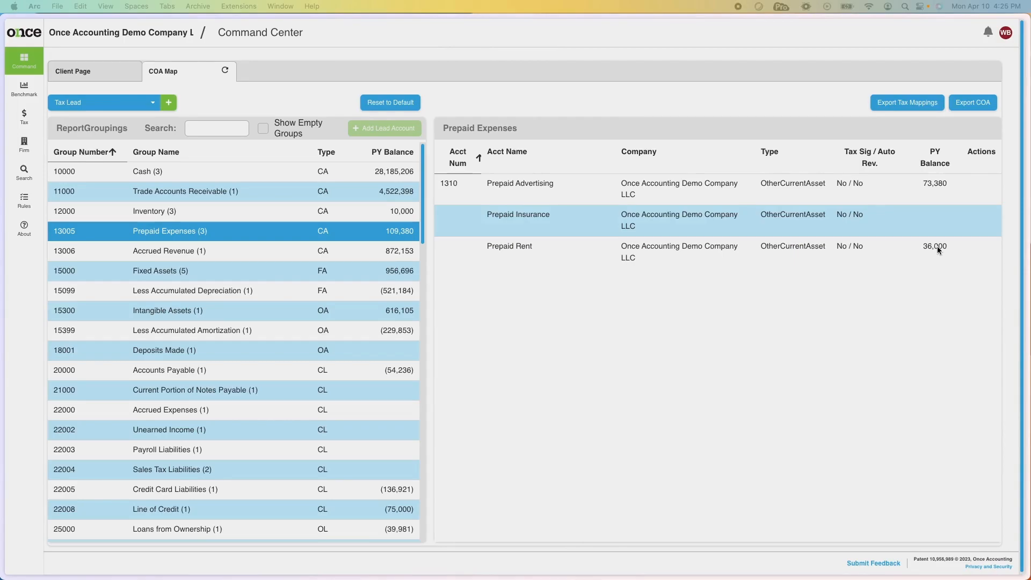
Open the tax settings of the Prepaid Rent account and mark it as tax significant with automatic reversal.
click(742, 257)
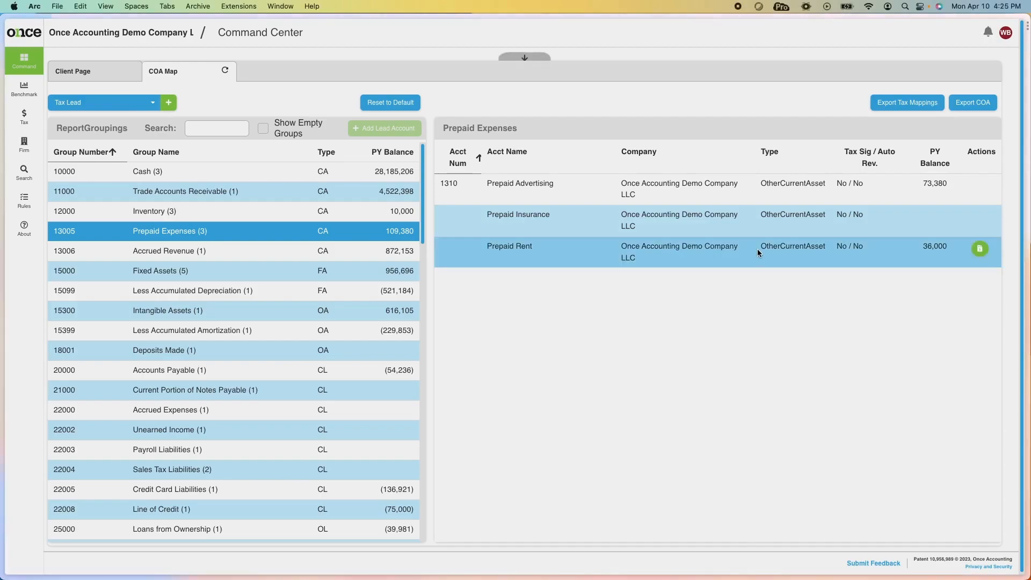
click(980, 250)
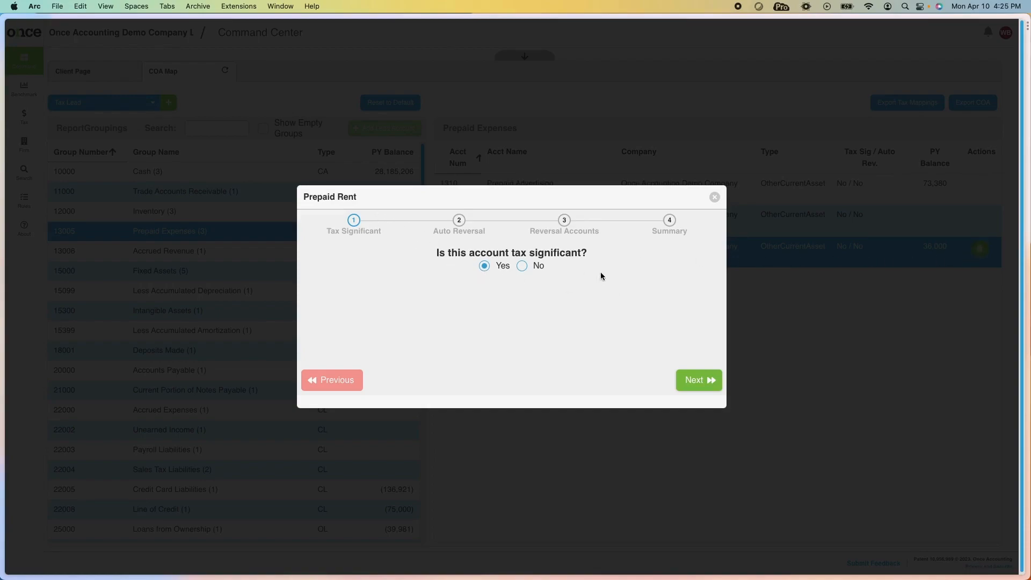
click(701, 379)
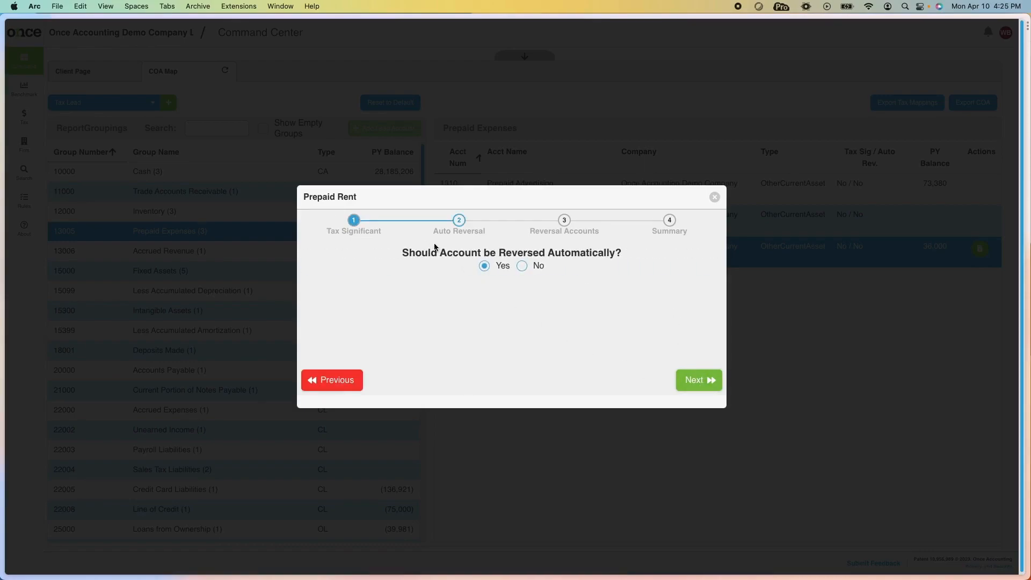
click(697, 381)
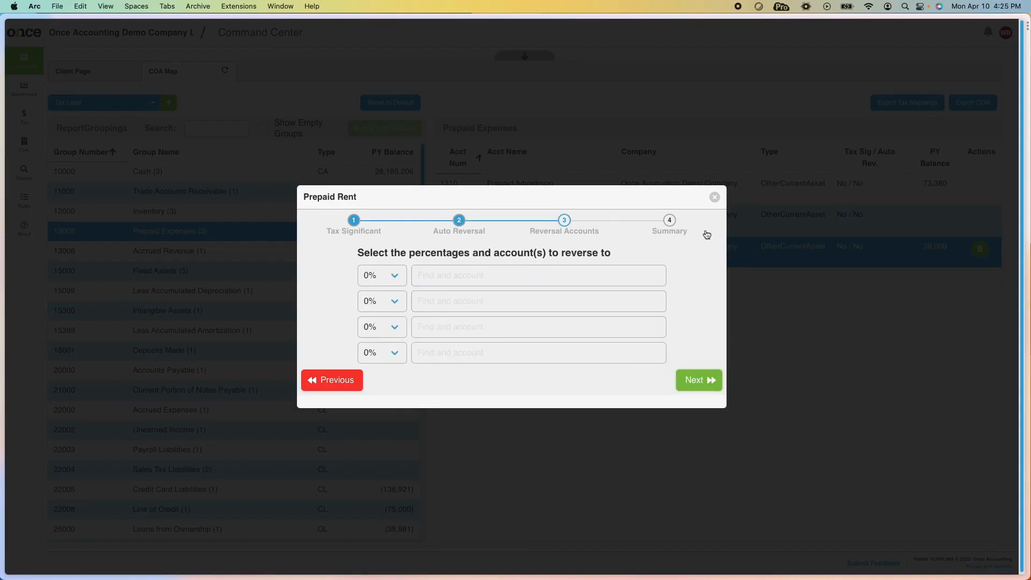
Set the first reversal percentage for Prepaid Rent to 100%.
click(395, 276)
click(397, 277)
click(425, 270)
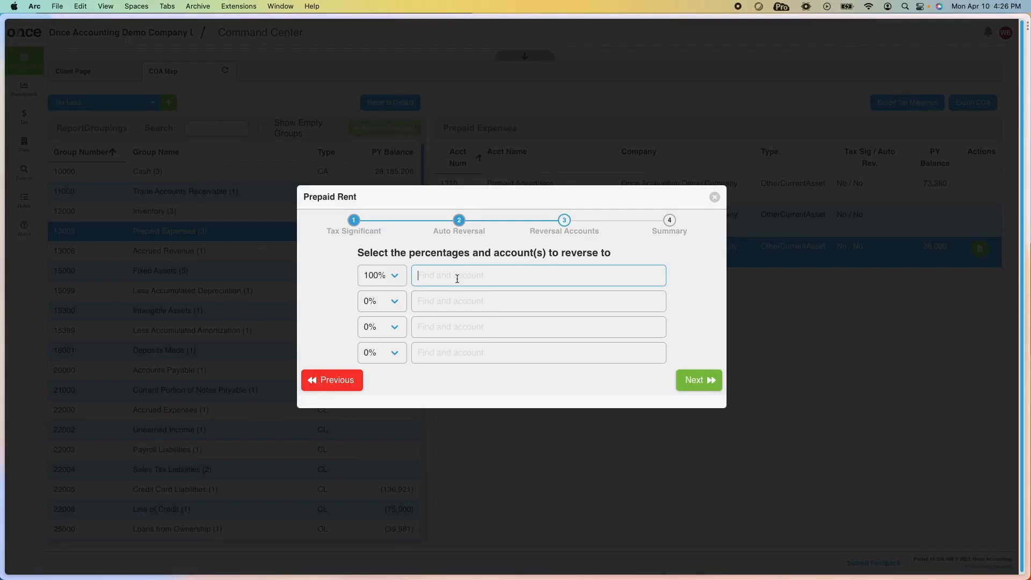
text(com)
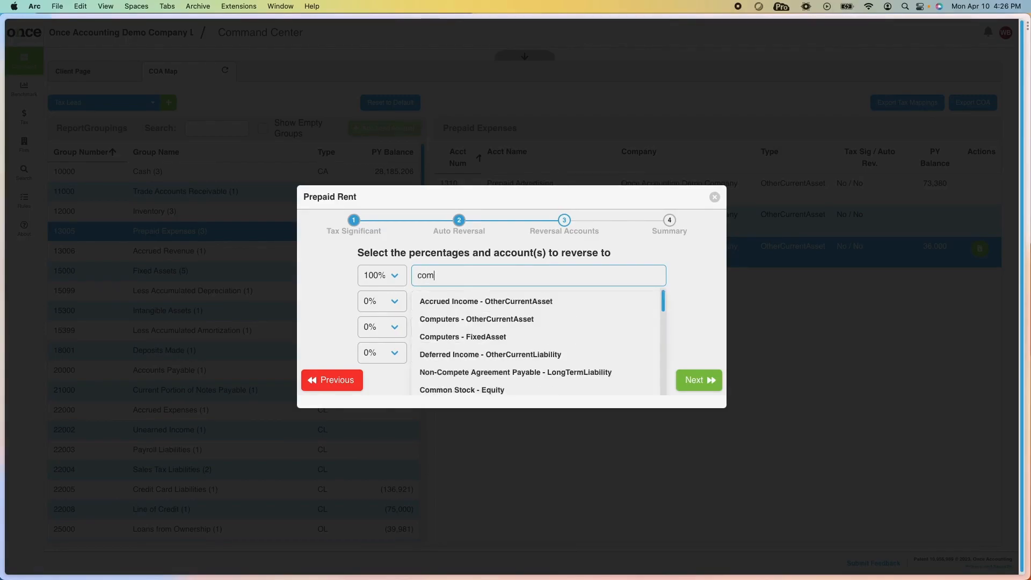
text(puter)
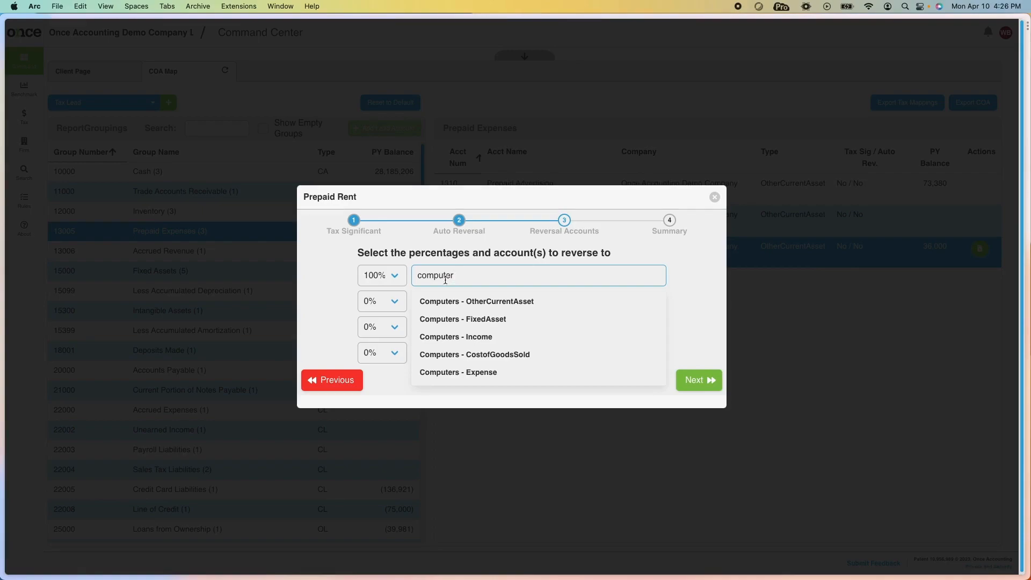
drag(492, 276, 379, 282)
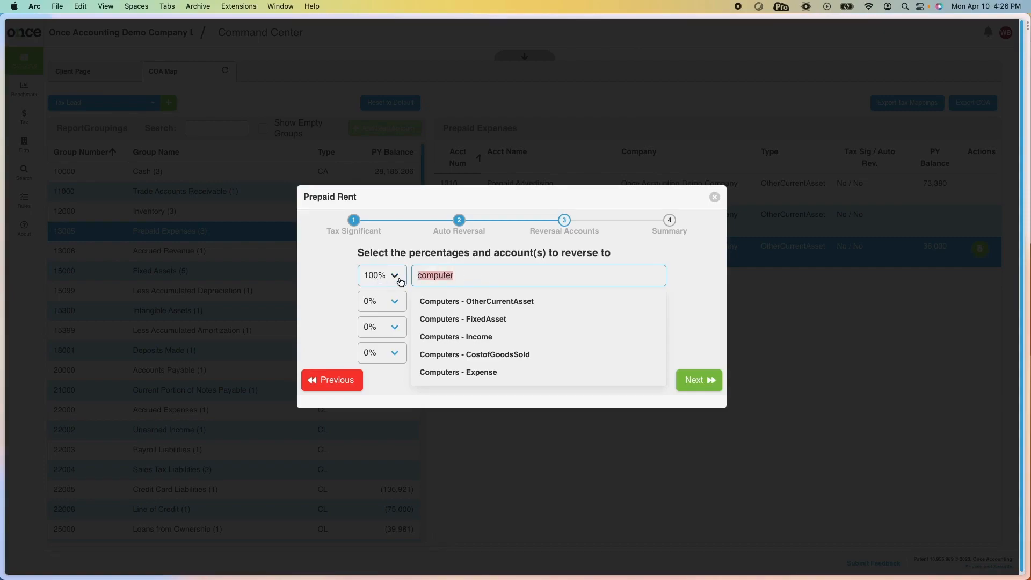
key(BackSpace)
Choose Rent Expense - Expense as the first reversal account and save the Prepaid Rent settings.
text(re)
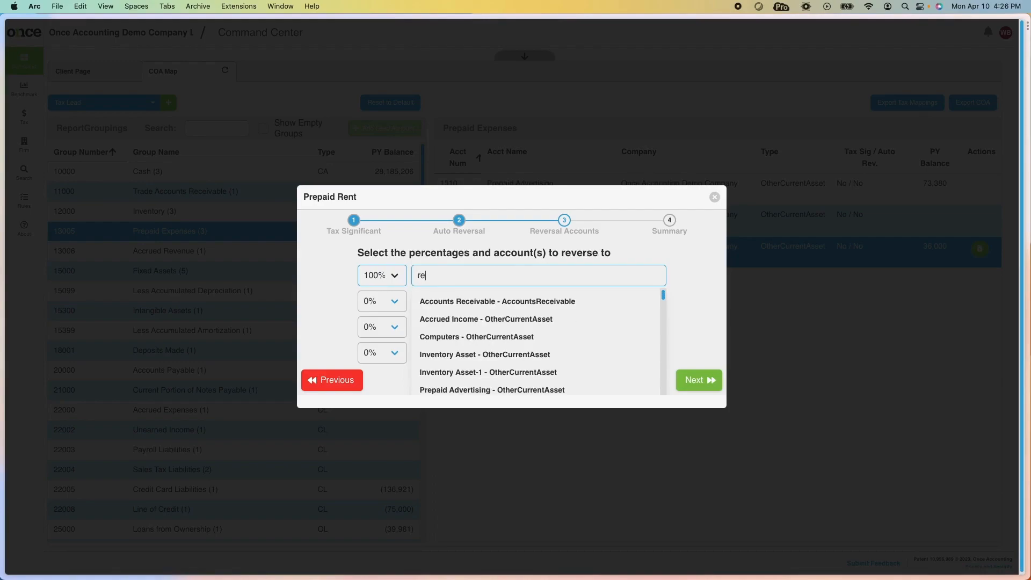
text(nt e)
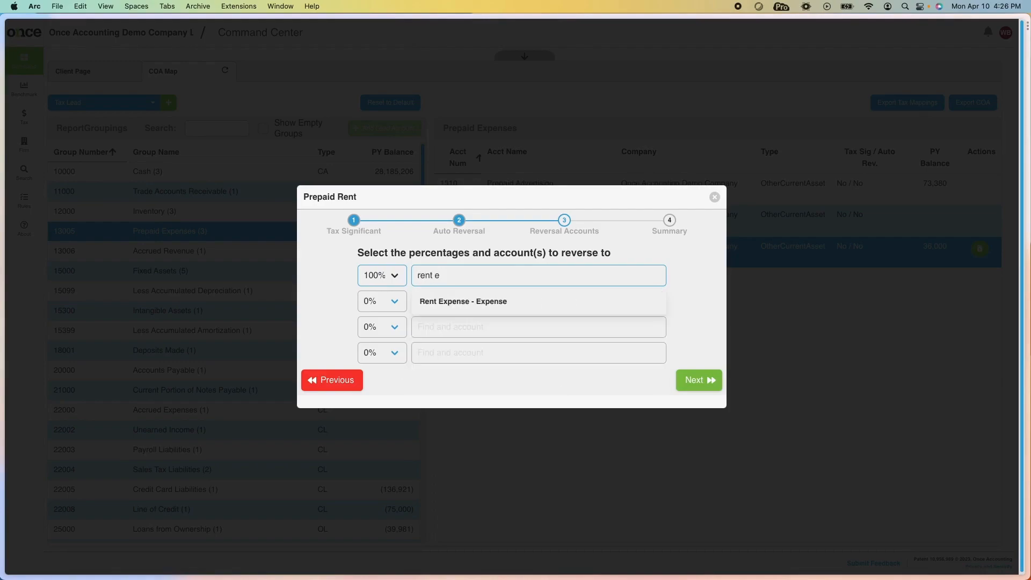
click(446, 302)
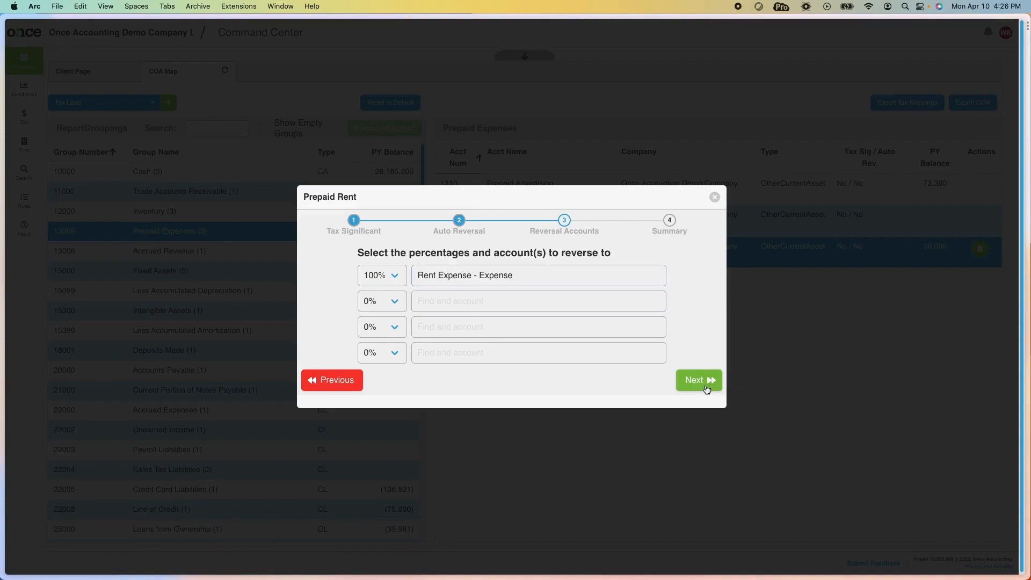
click(702, 387)
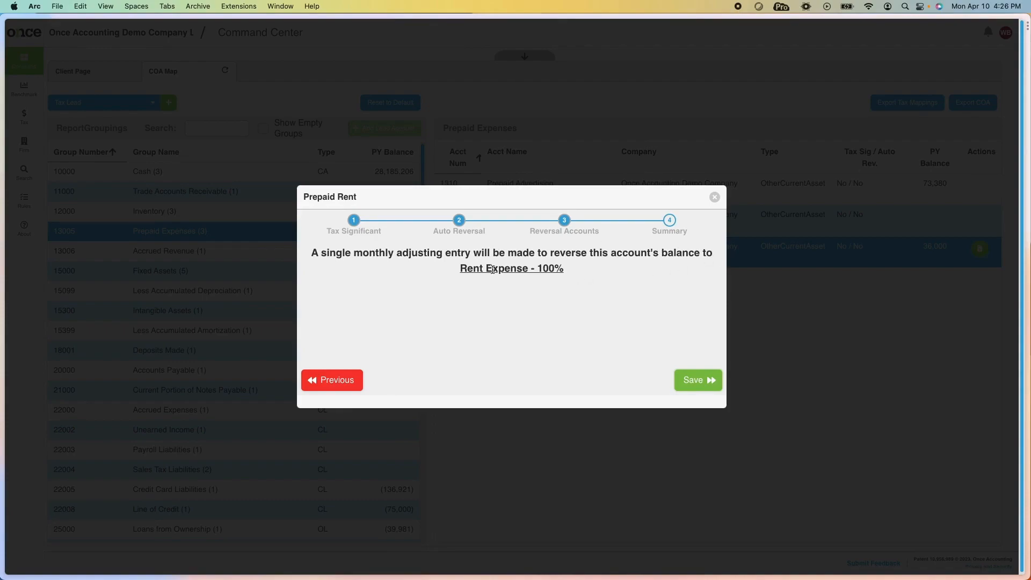
click(697, 380)
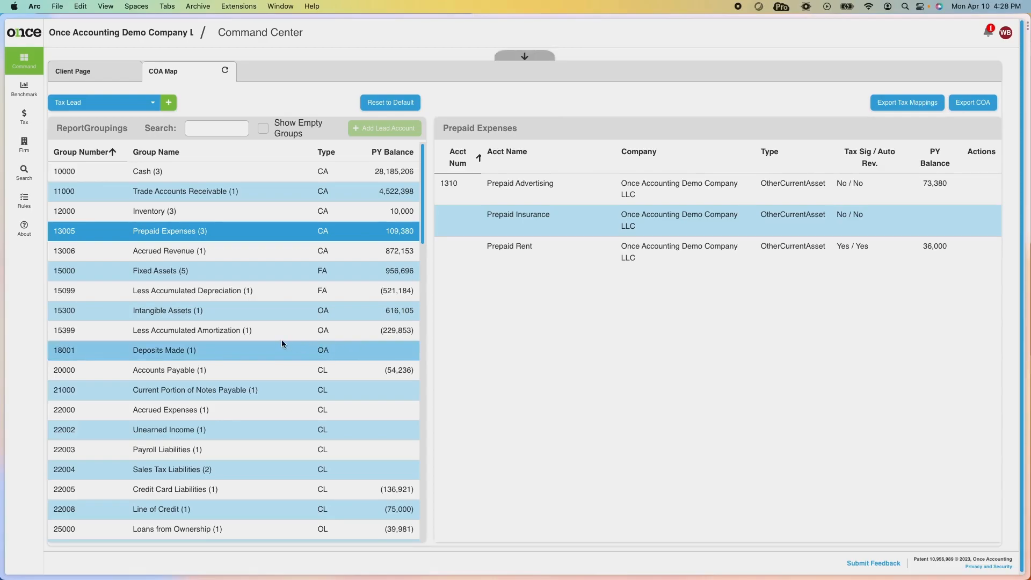
Go to the Benchmark Center and switch the client group to SuperHero Combined.
mouse_move(594, 188)
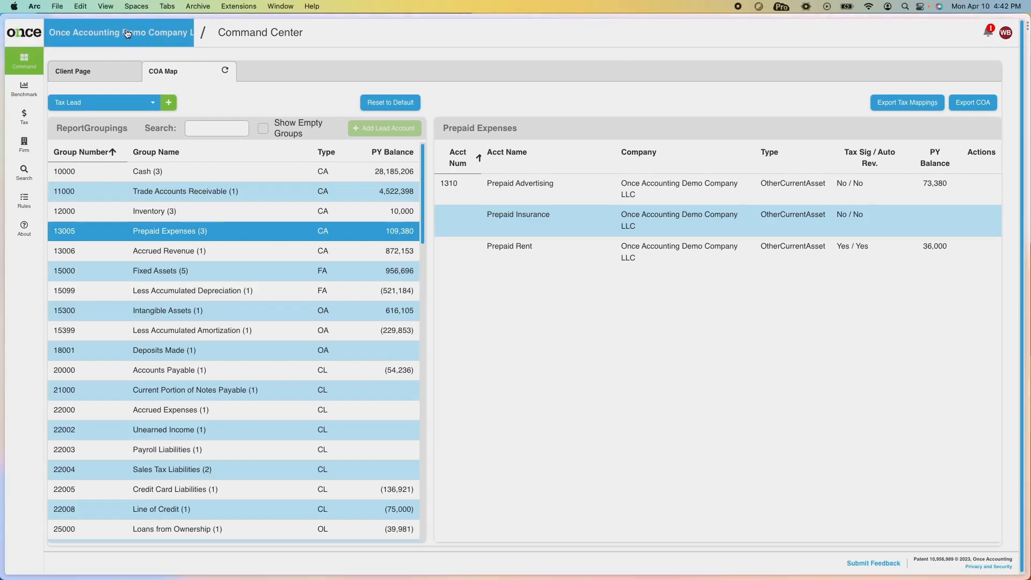
click(28, 94)
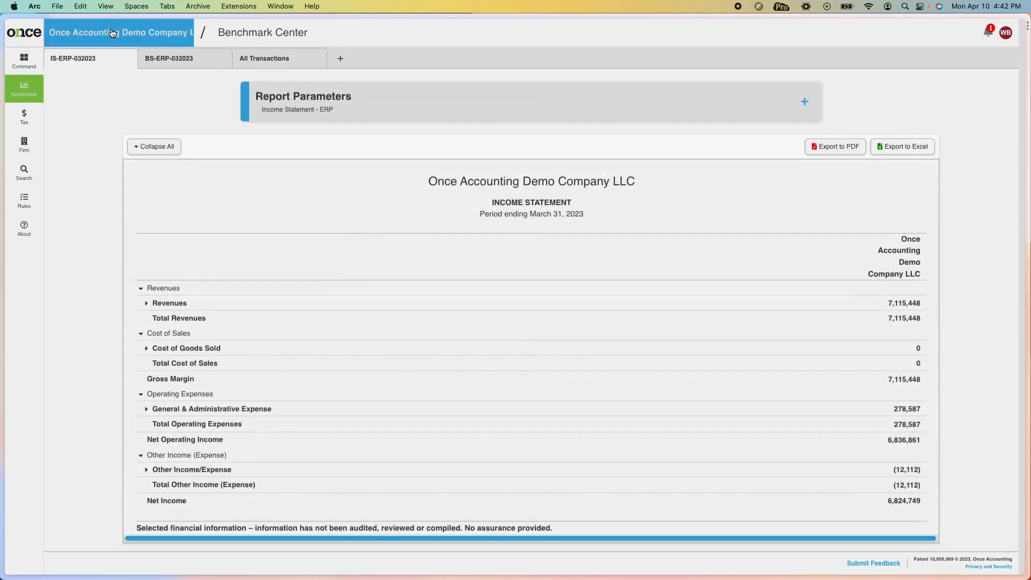
click(113, 33)
text(super)
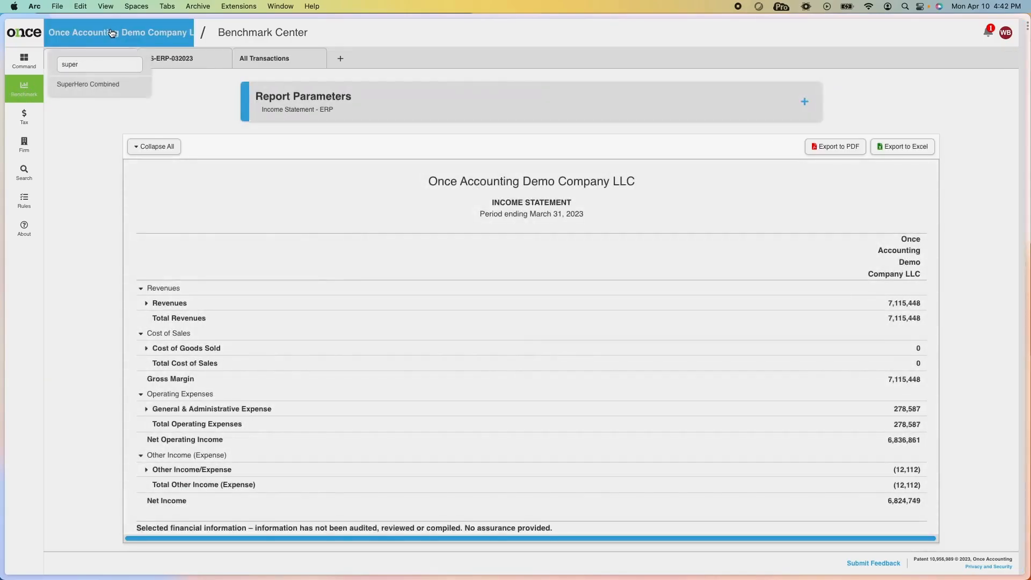
click(87, 85)
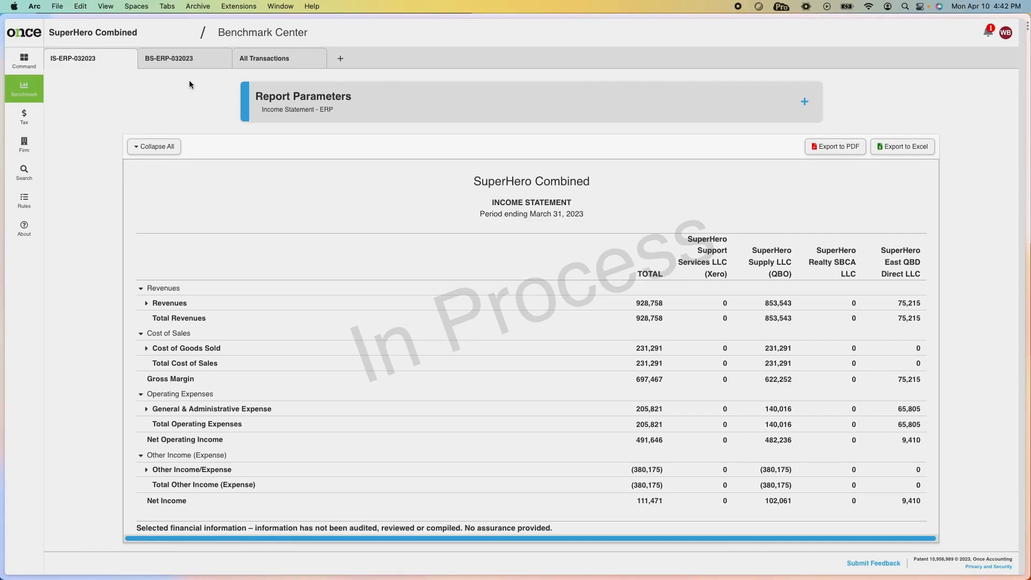
Regenerate the ERP income statement for SuperHero Combined with the period set to Last Year.
click(445, 111)
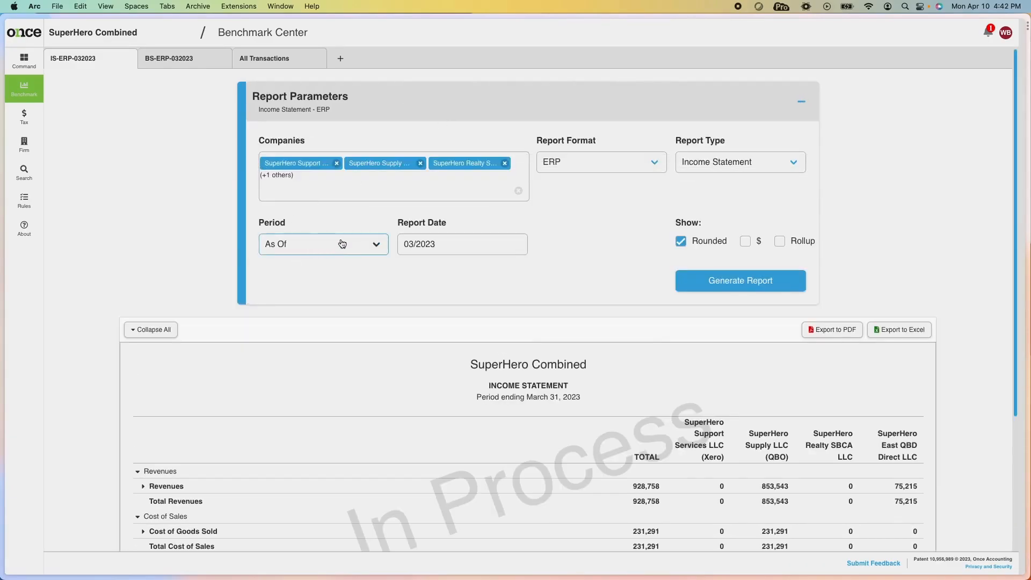
click(342, 241)
click(336, 276)
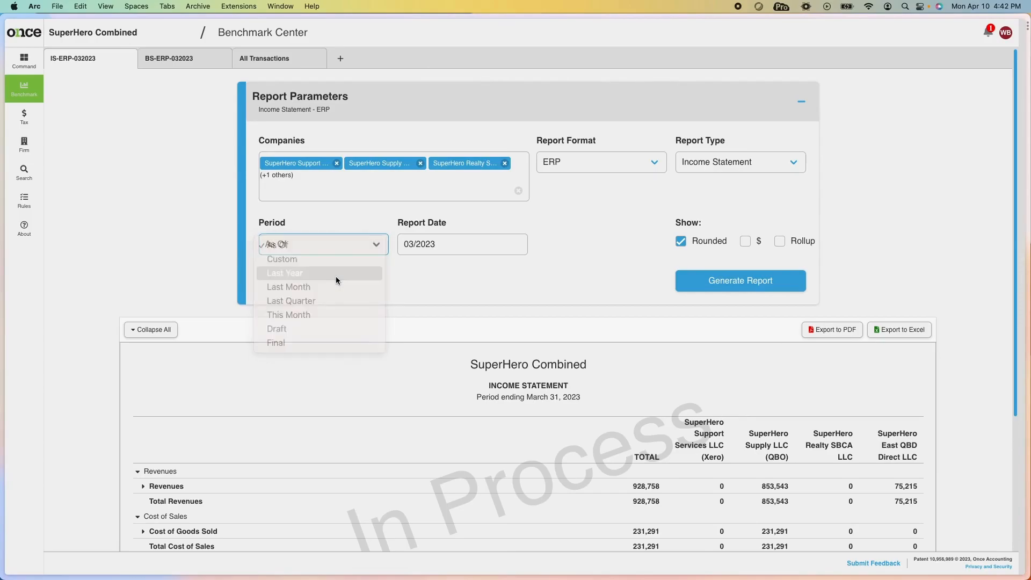
click(724, 285)
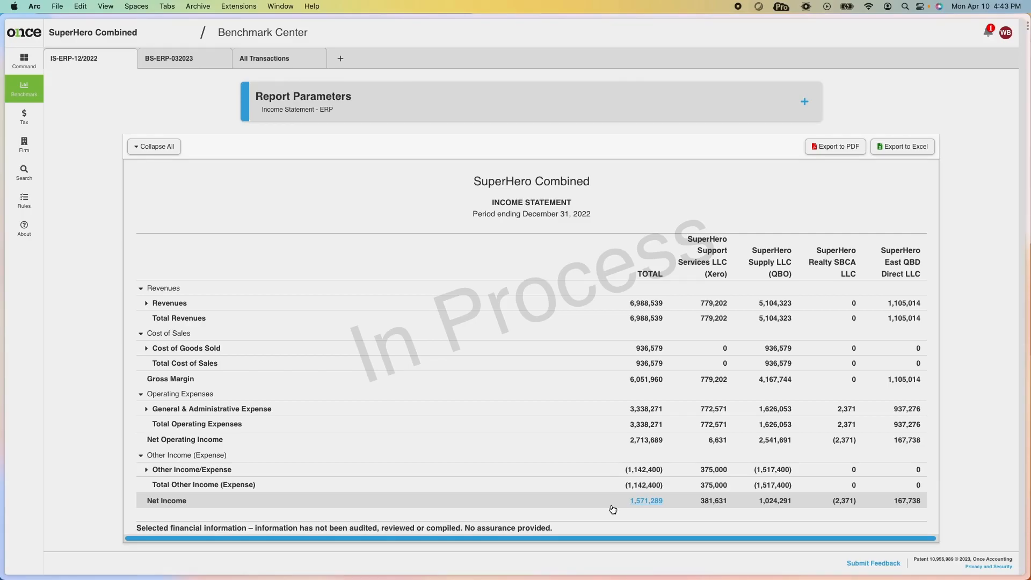
Add a new report tab and include all SuperHero companies in it.
click(339, 61)
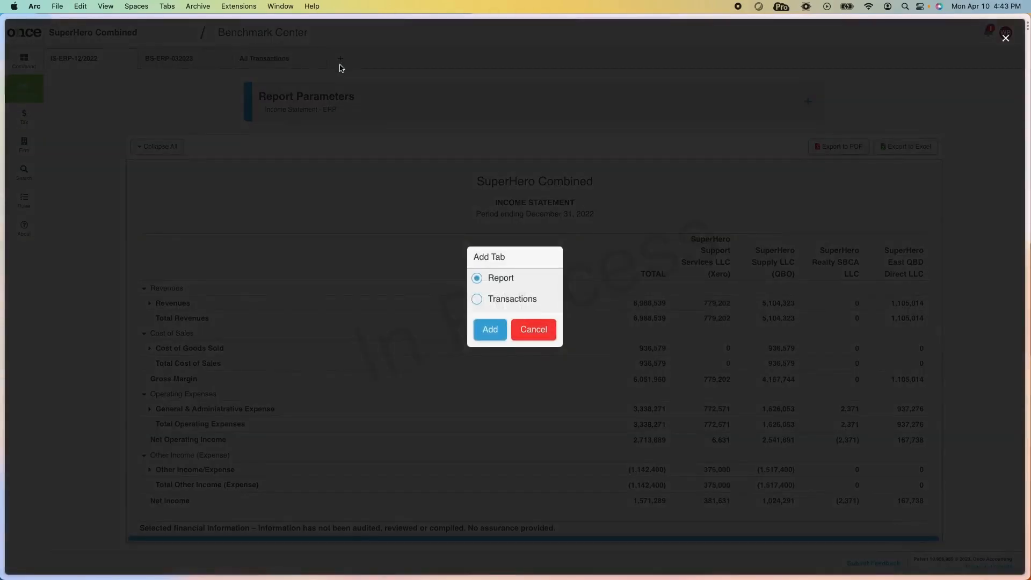
click(497, 328)
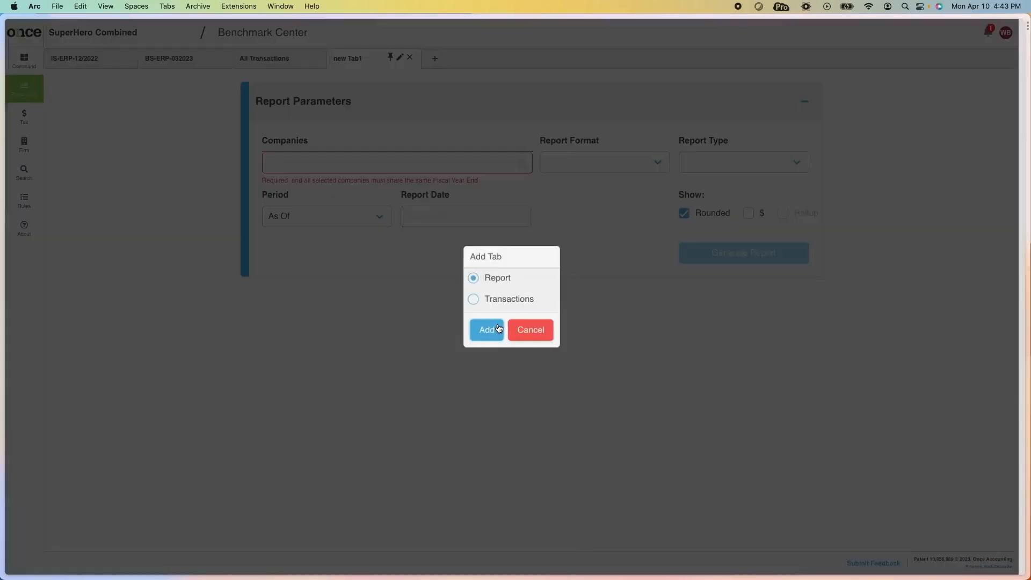
click(468, 161)
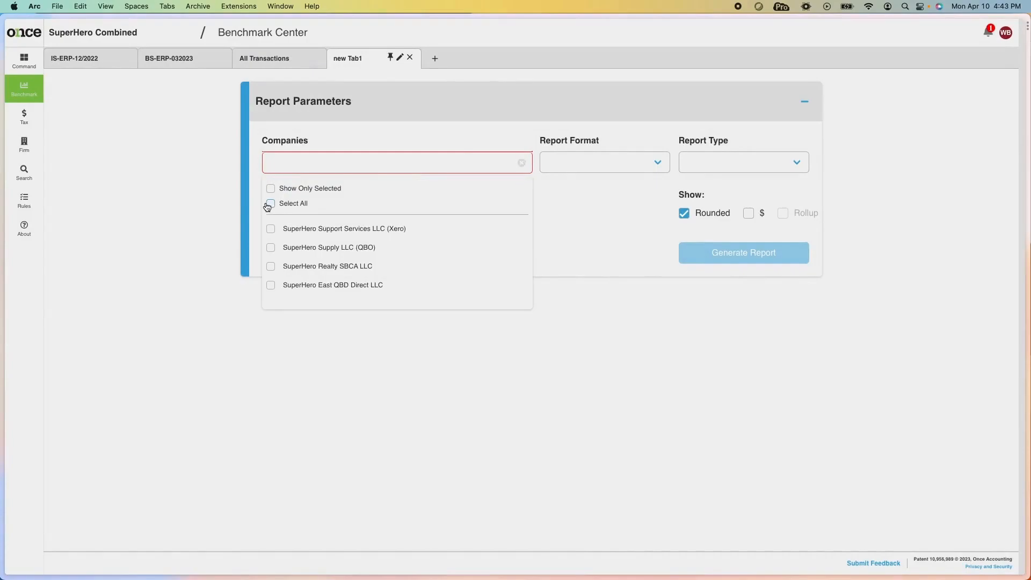
click(270, 204)
Generate an Income Statement in the Tax Lead format for the Last Year period.
click(632, 160)
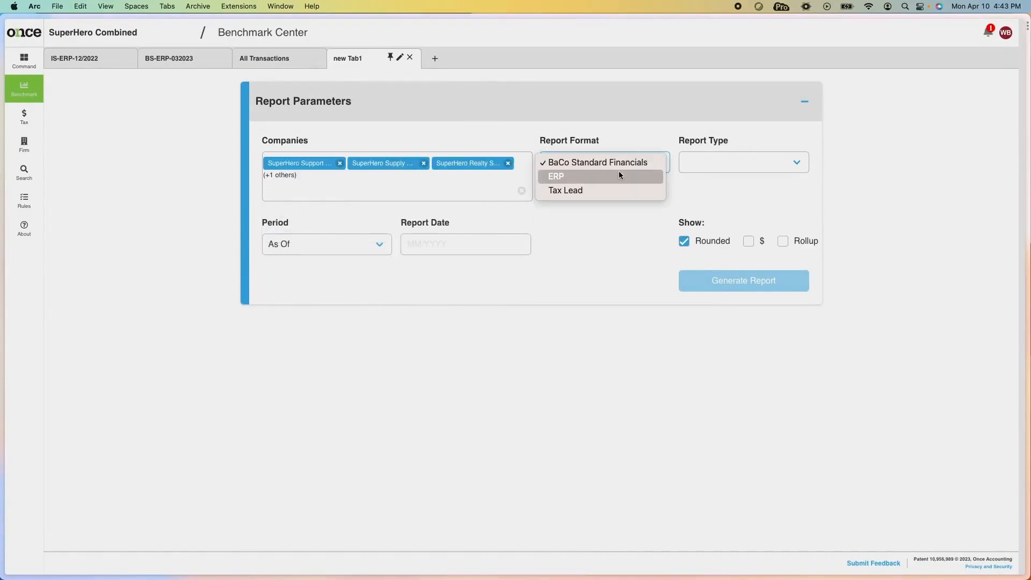
click(617, 190)
click(713, 163)
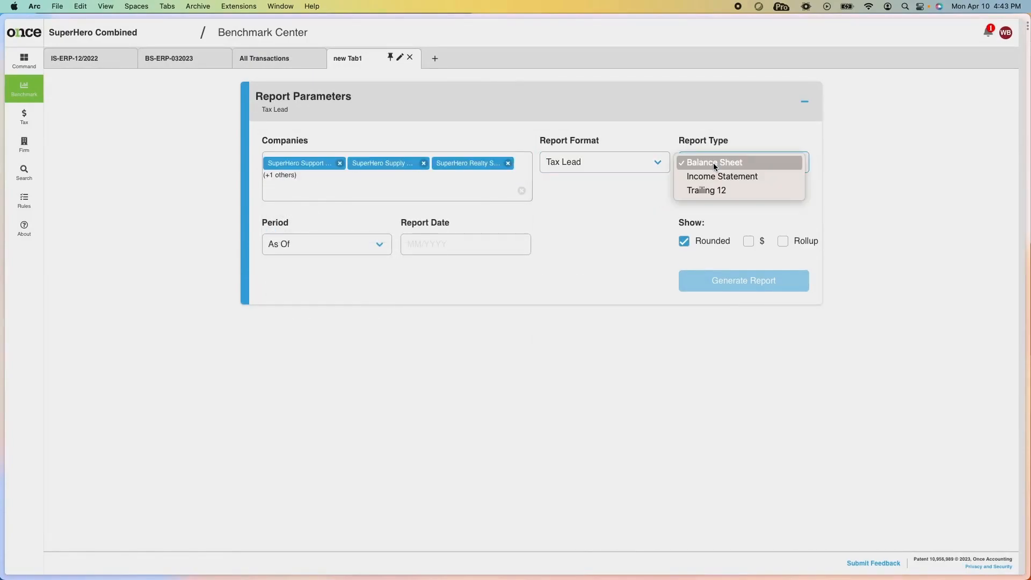
click(714, 176)
click(339, 243)
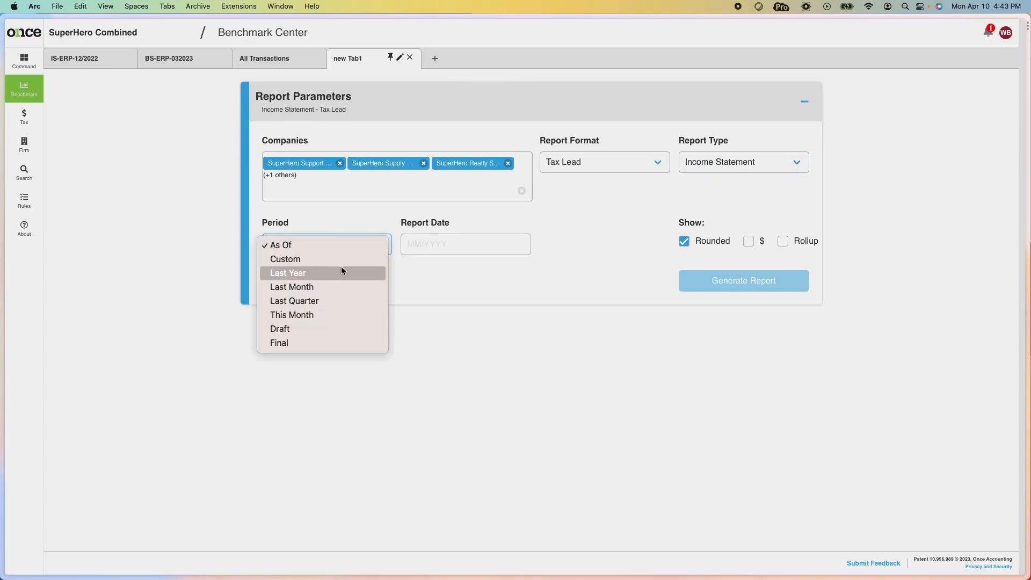
click(343, 273)
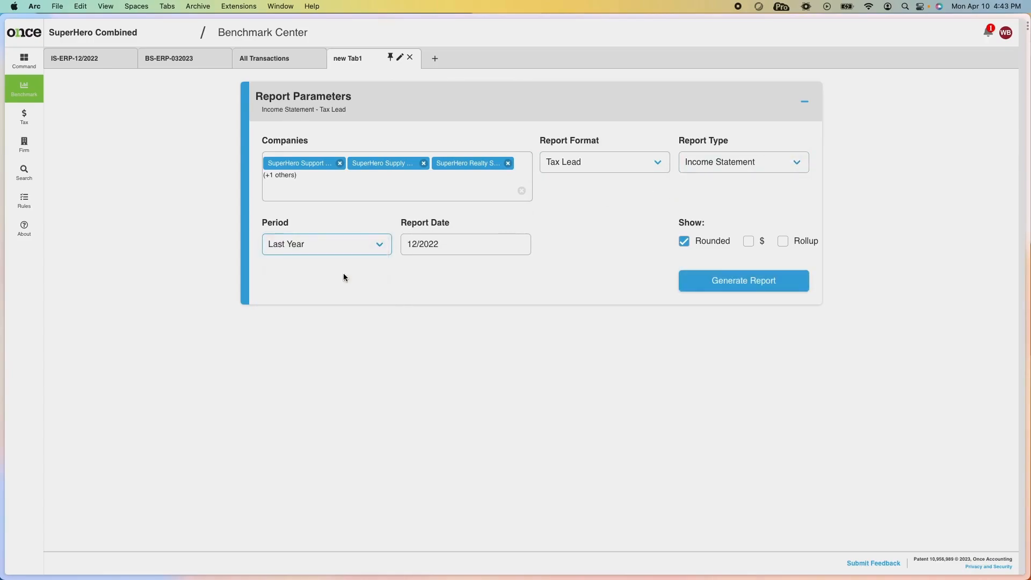
click(753, 285)
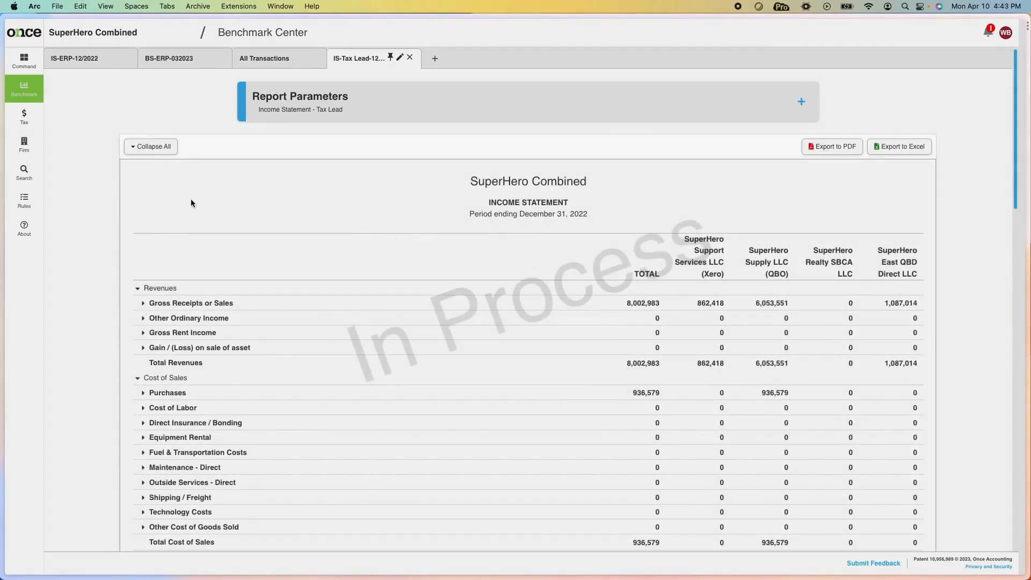
Collapse all sections of the Tax Lead income statement and compare its net income with the ERP income statement.
click(150, 146)
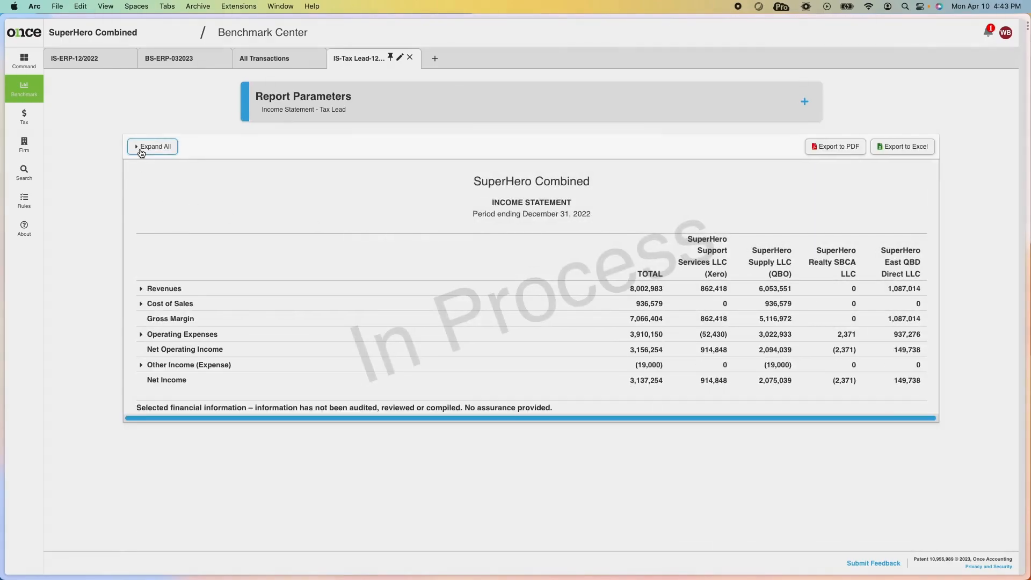
click(102, 66)
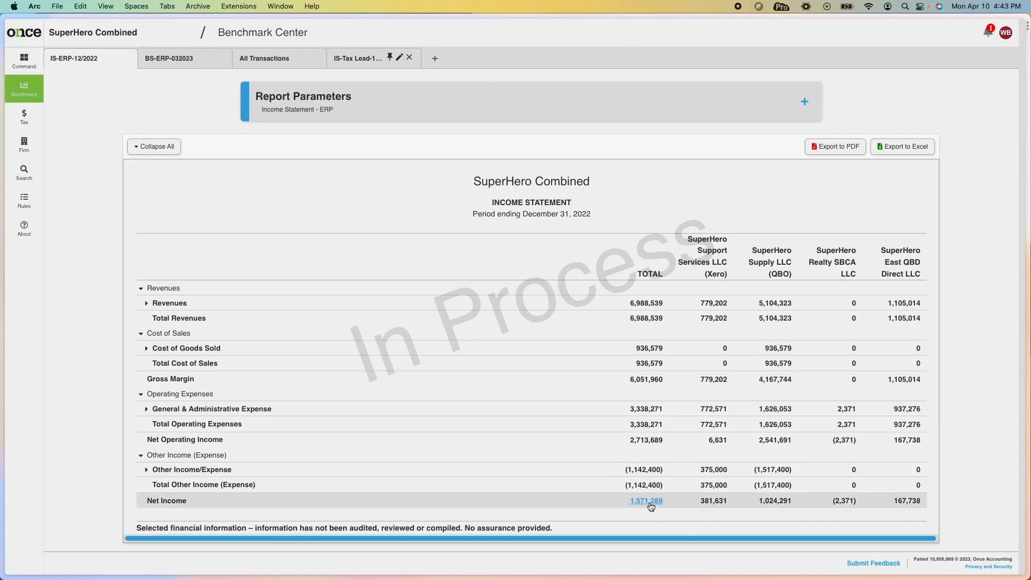
click(355, 59)
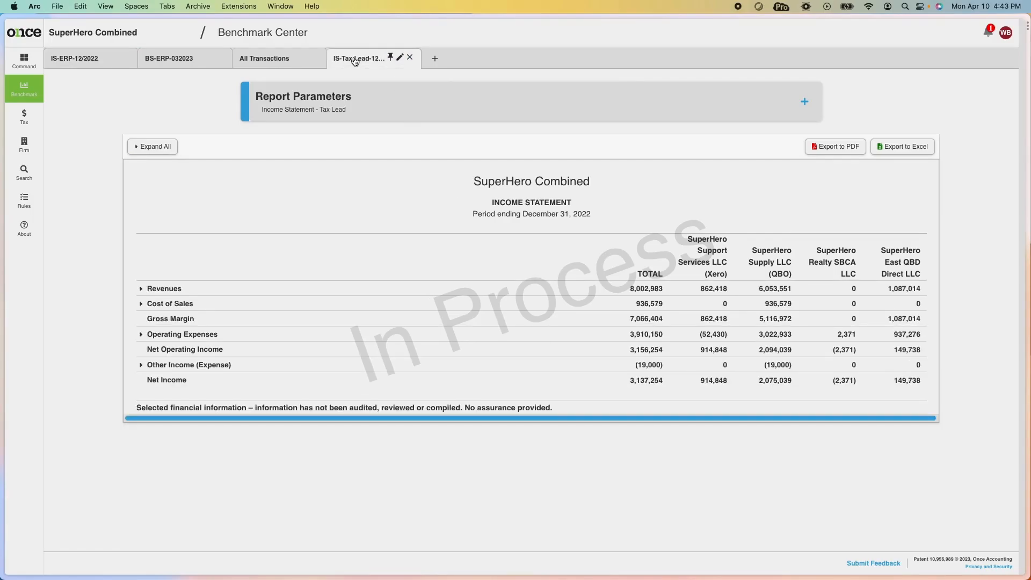